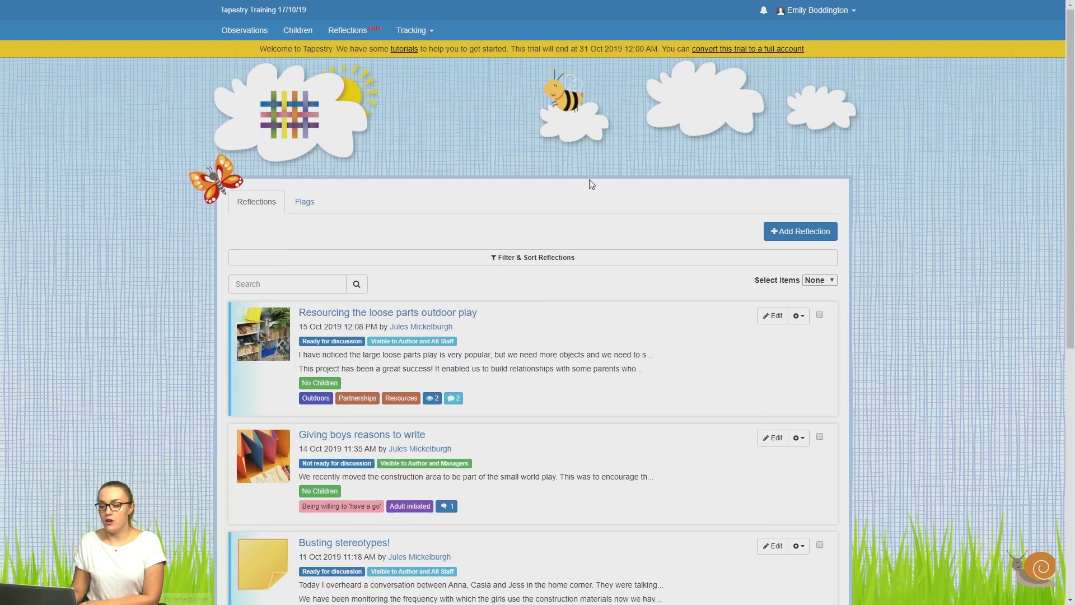
Start a new reflection and activate its title field followed by its Reflection text field.
click(819, 238)
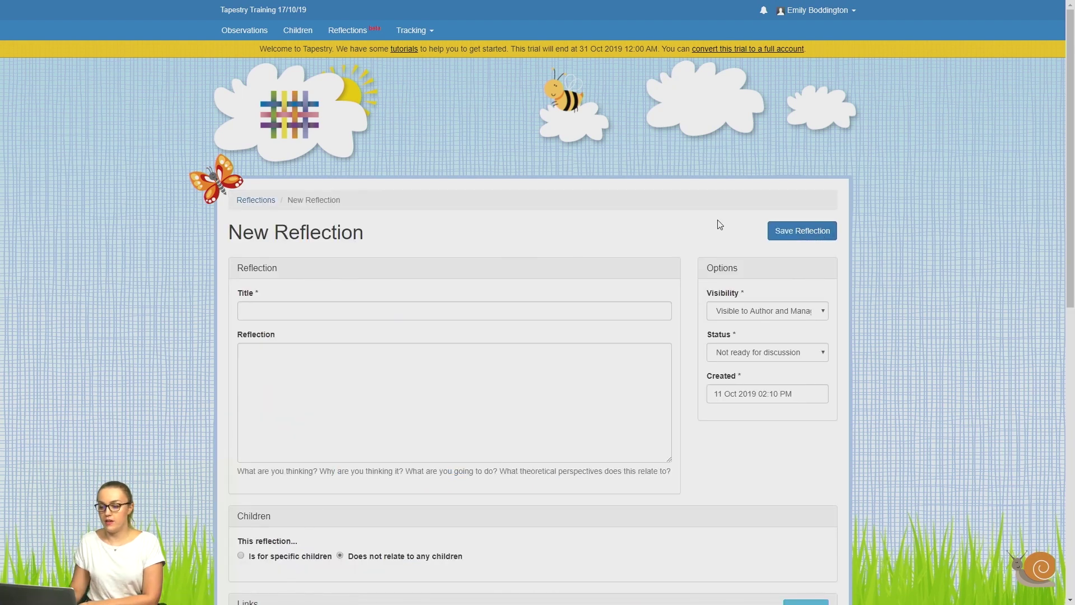
scroll(704, 197, down, 2)
scroll(527, 187, down, 1)
click(508, 205)
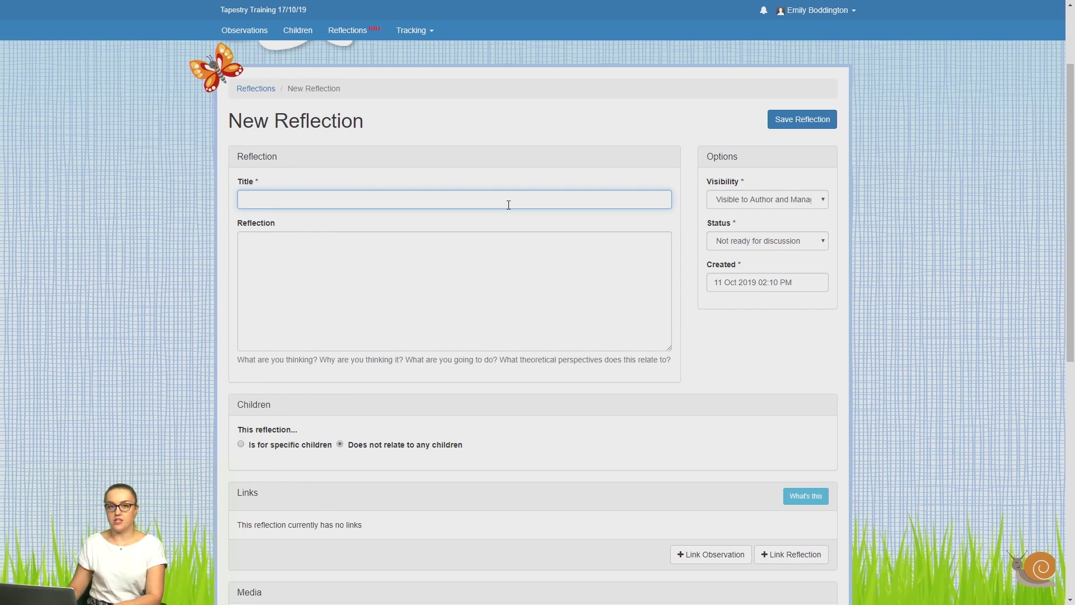
scroll(543, 193, down, 1)
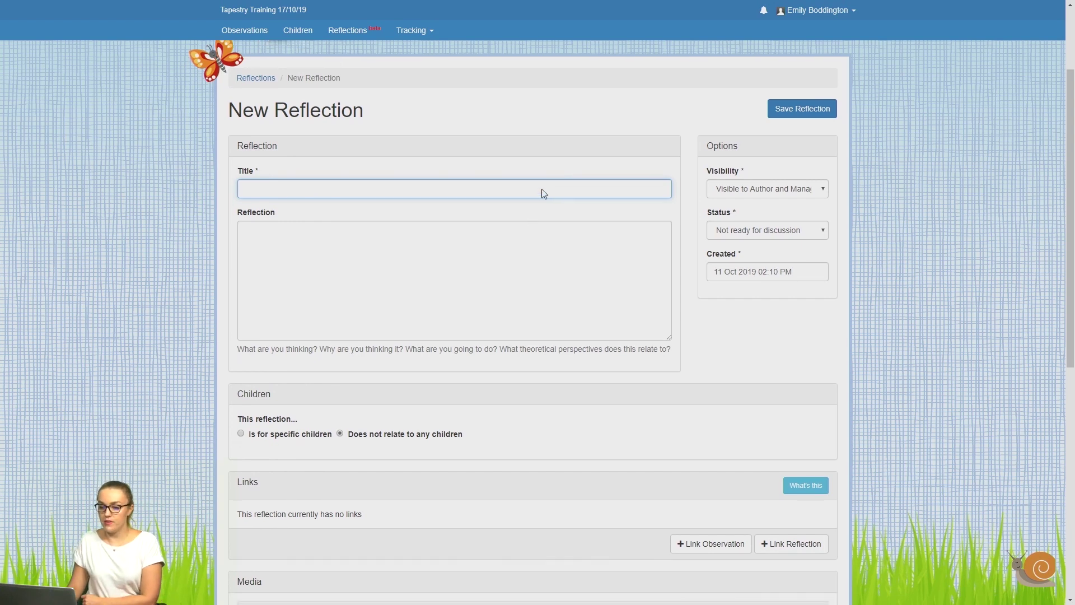
scroll(504, 207, down, 1)
click(466, 218)
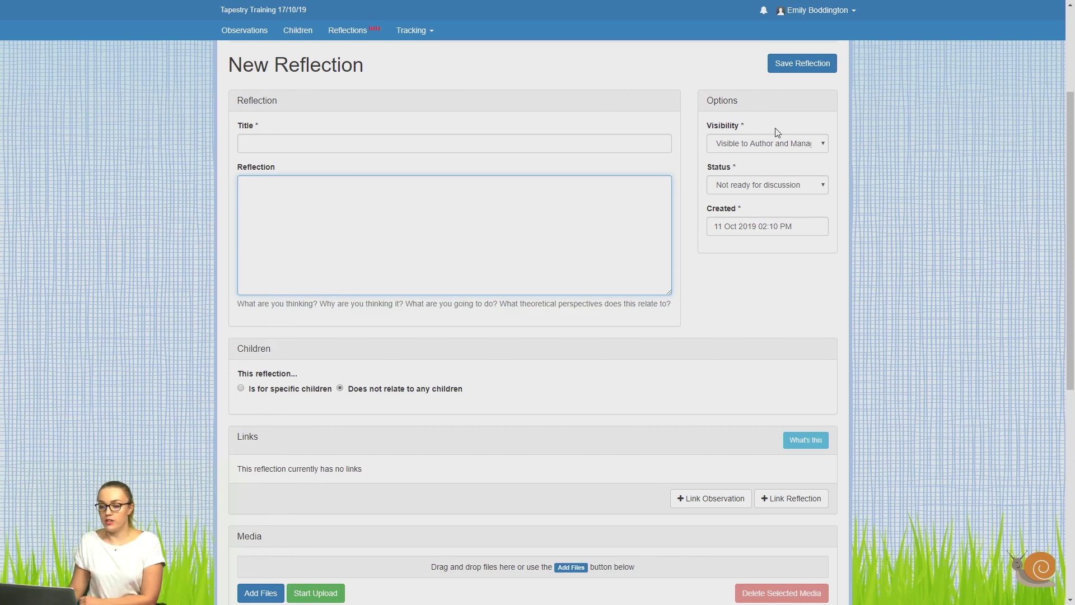
Examine the choices offered for the new reflection's visibility, status and creation date.
click(777, 145)
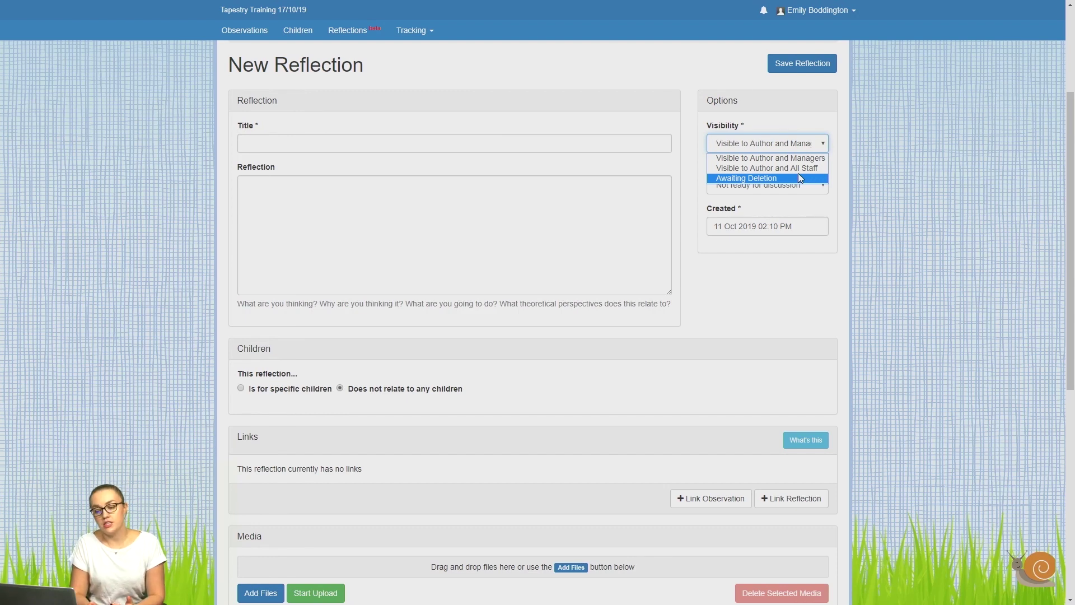
click(919, 183)
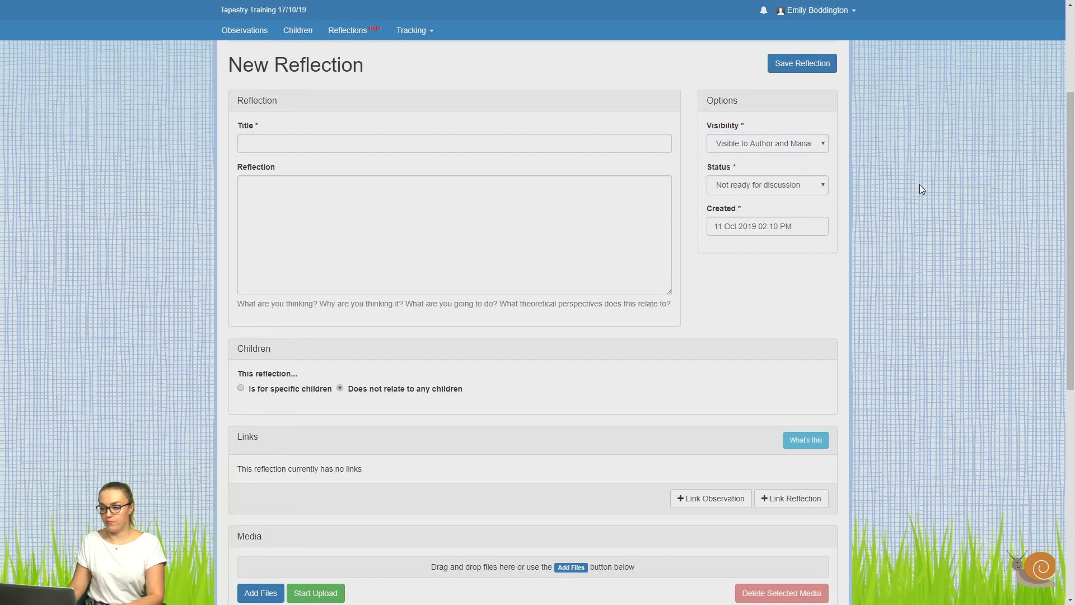
click(821, 188)
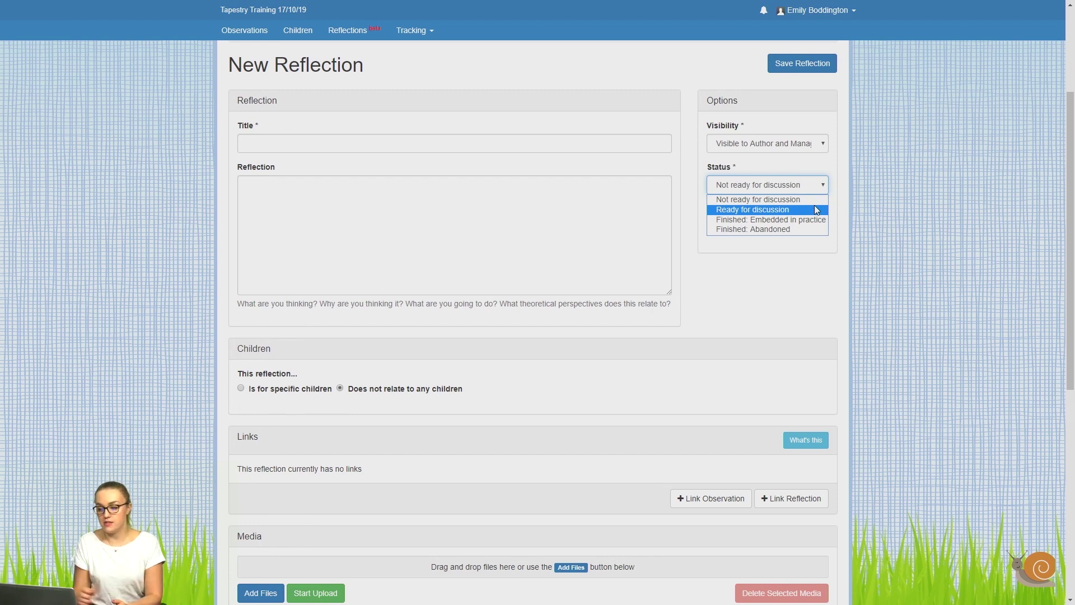
click(817, 200)
scroll(871, 152, down, 1)
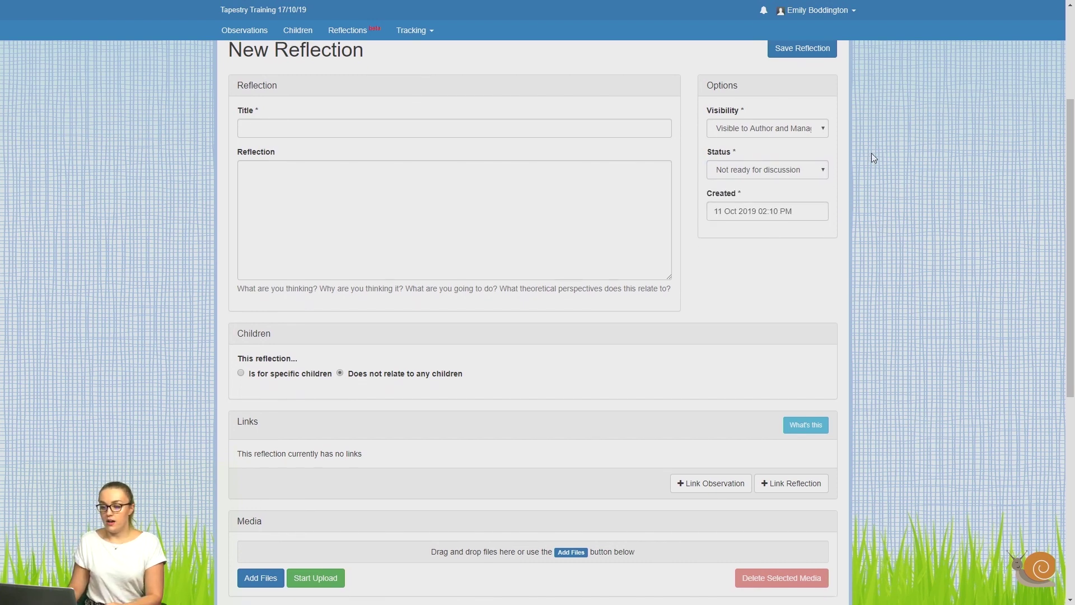
scroll(840, 158, down, 1)
click(813, 168)
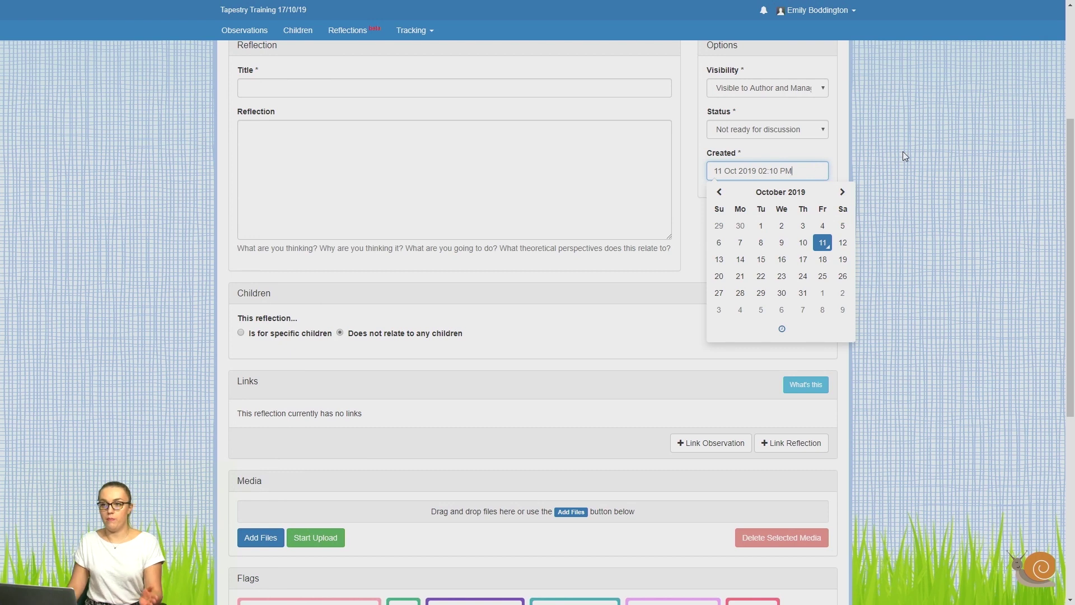
click(918, 141)
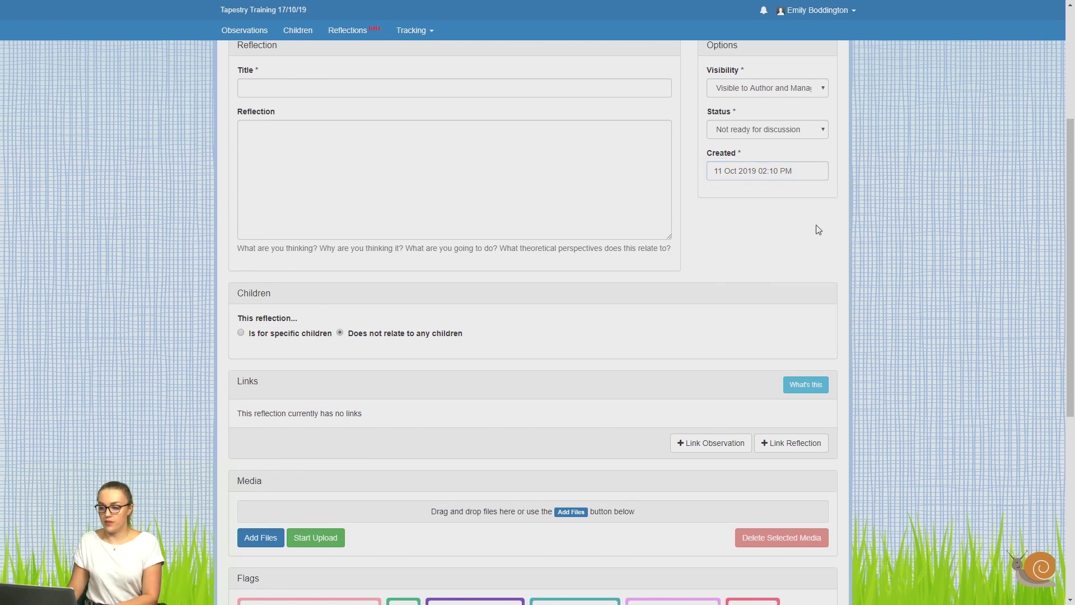
Mark the reflection as being for specific children and select the first three children in the list.
scroll(816, 228, down, 2)
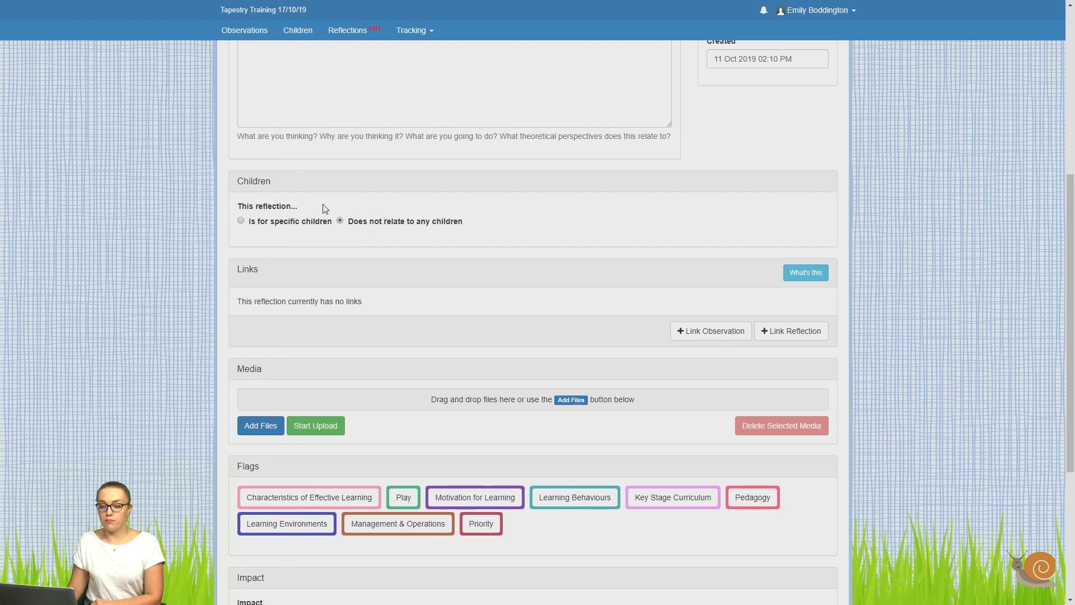
click(294, 224)
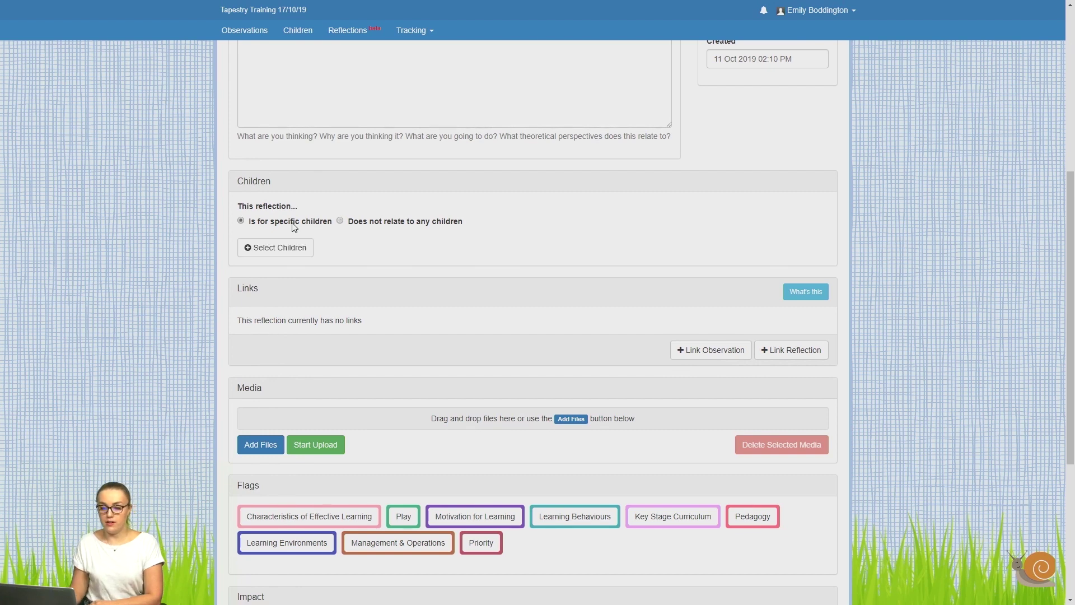
click(297, 250)
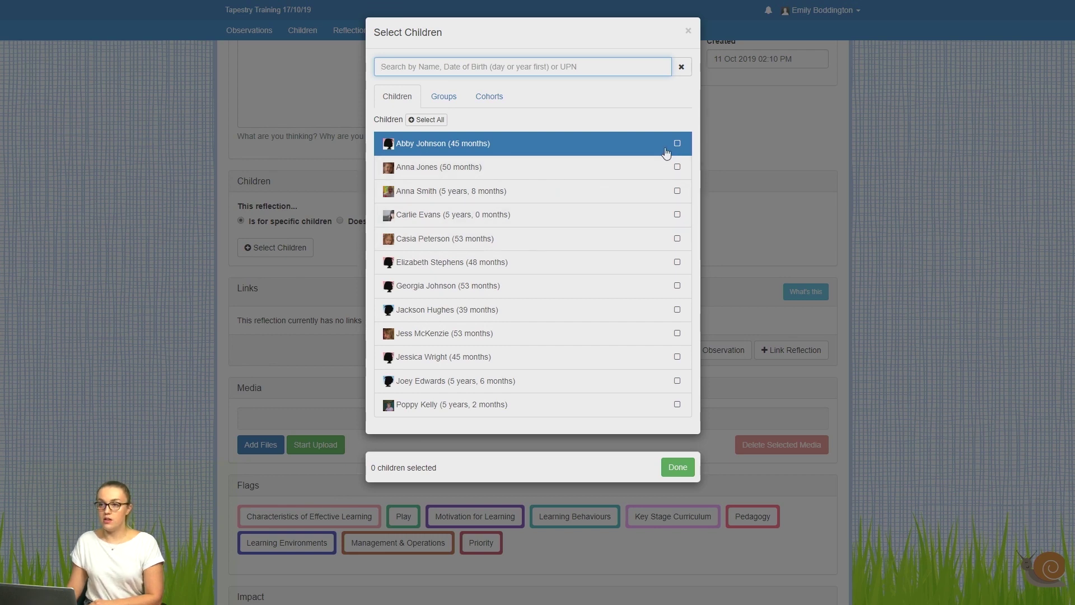
click(676, 148)
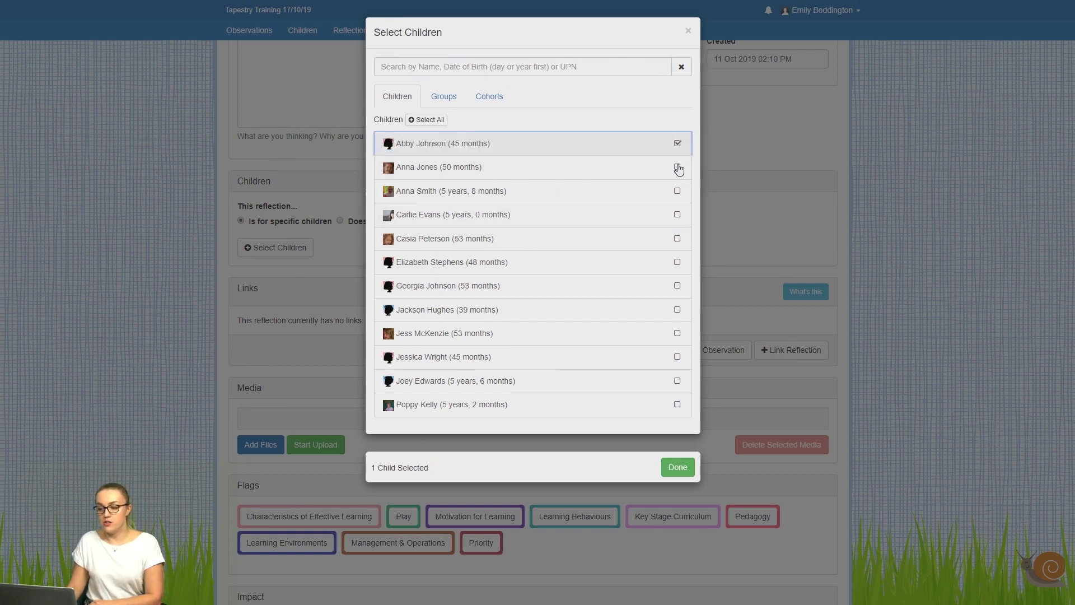
click(677, 168)
click(677, 192)
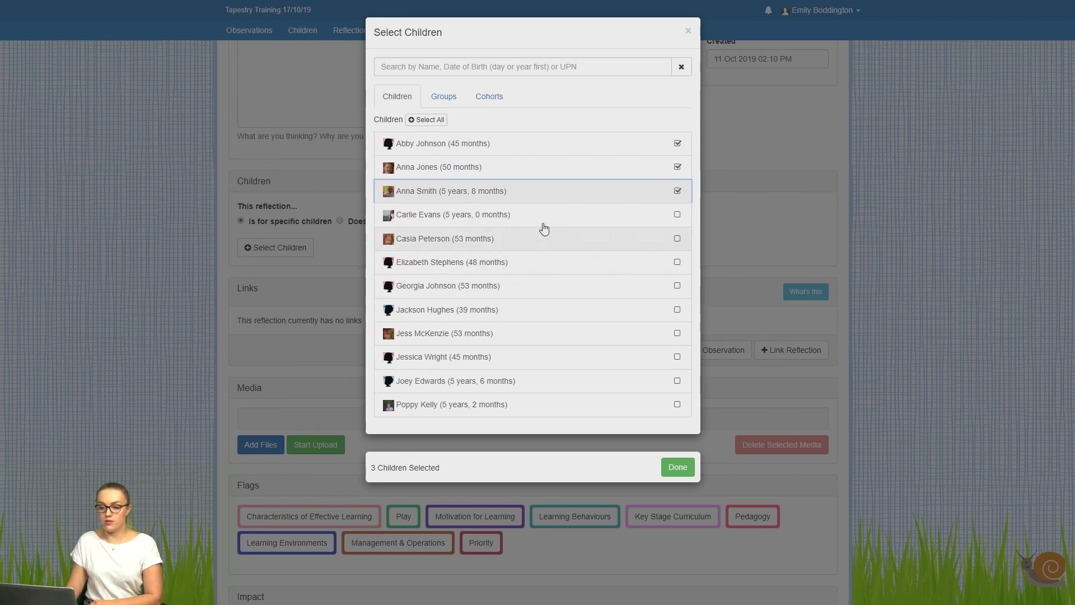
click(442, 101)
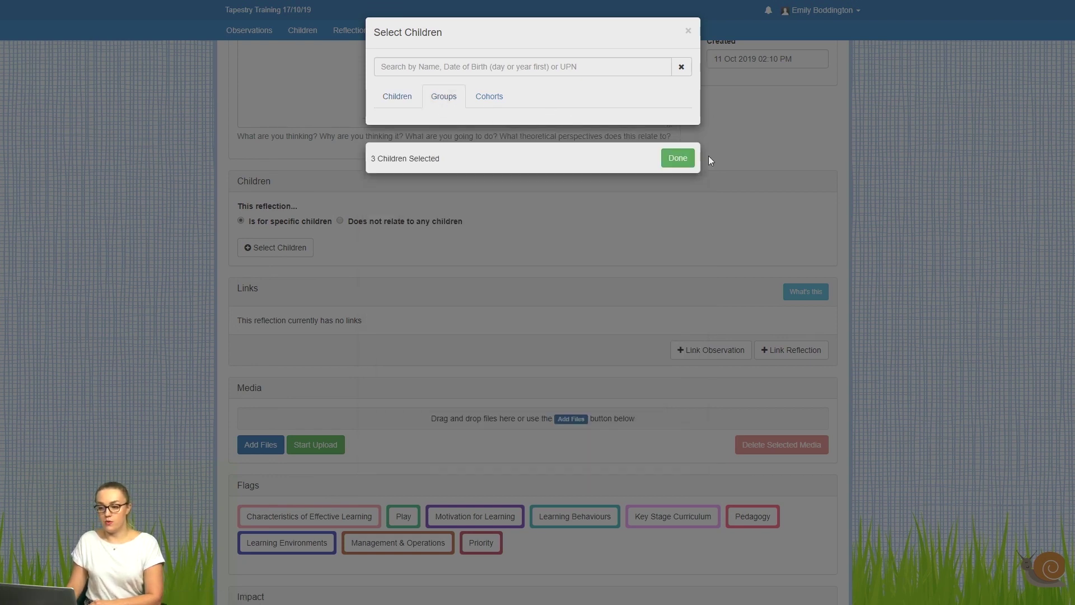
click(683, 159)
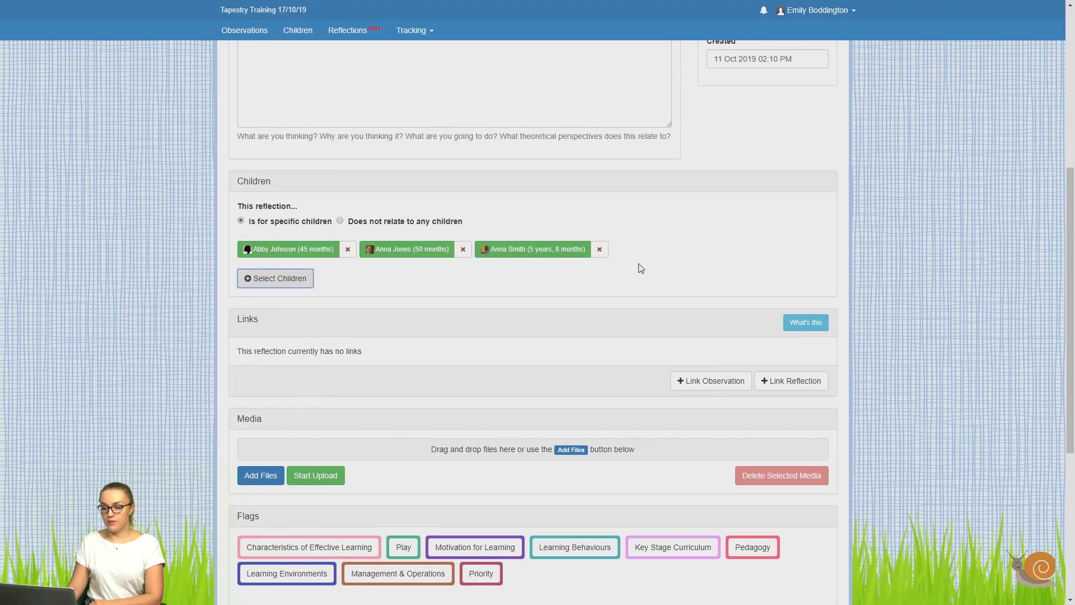
Filter the linkable observations to those authored by Me and link the "Muddy Puddles" observation to the reflection.
scroll(641, 268, down, 1)
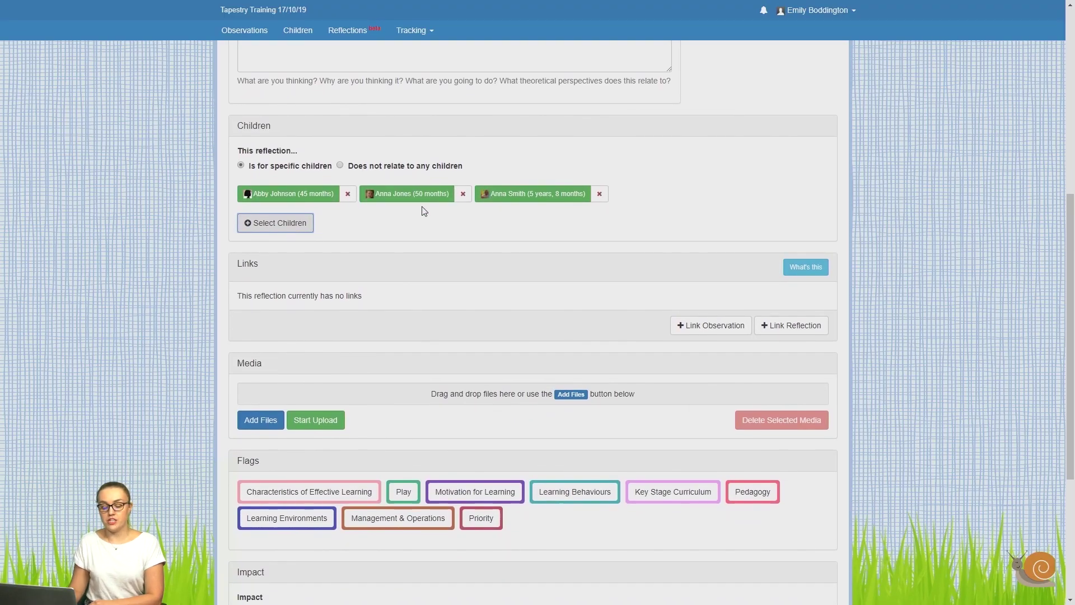
scroll(529, 237, down, 1)
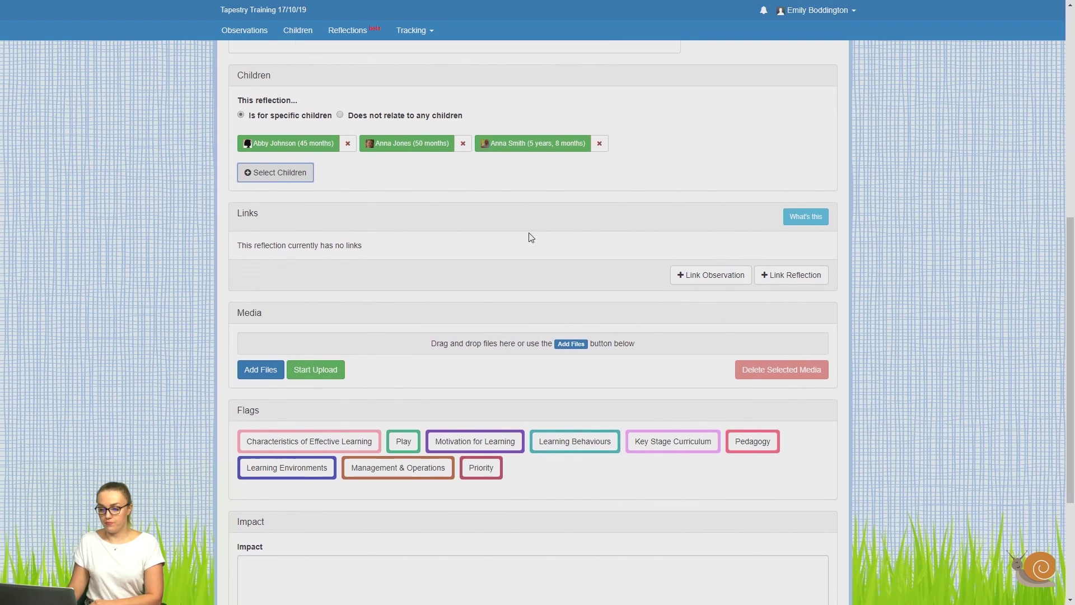
scroll(531, 237, down, 2)
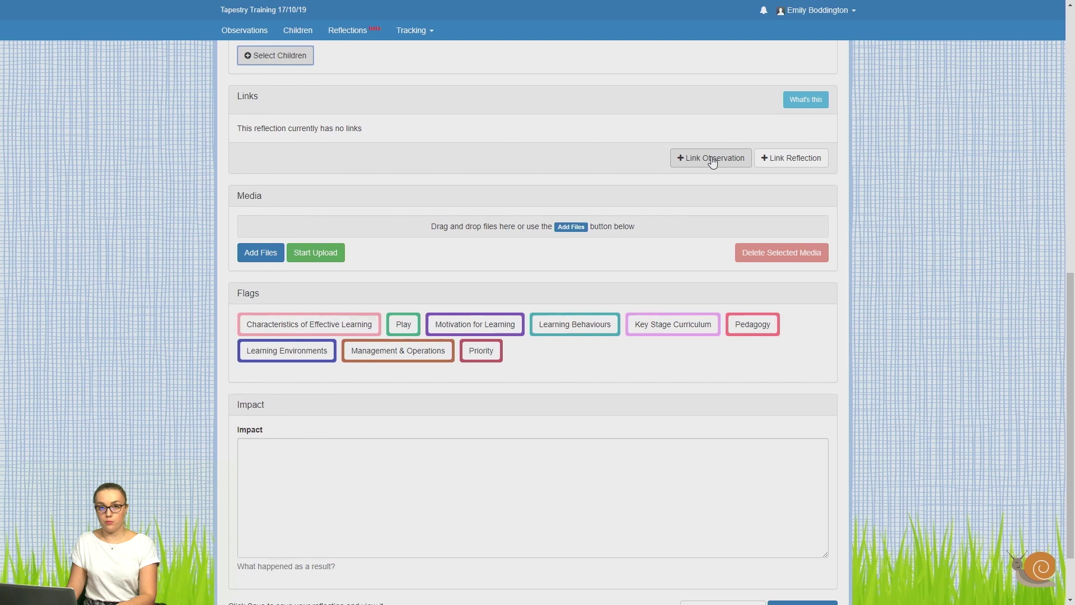
scroll(713, 162, up, 3)
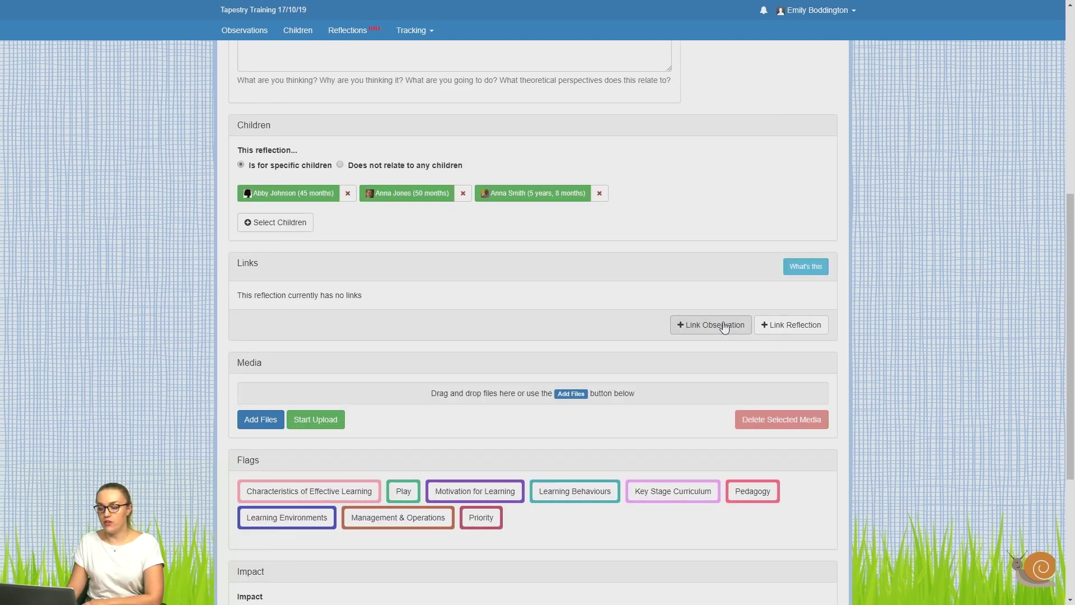
click(724, 327)
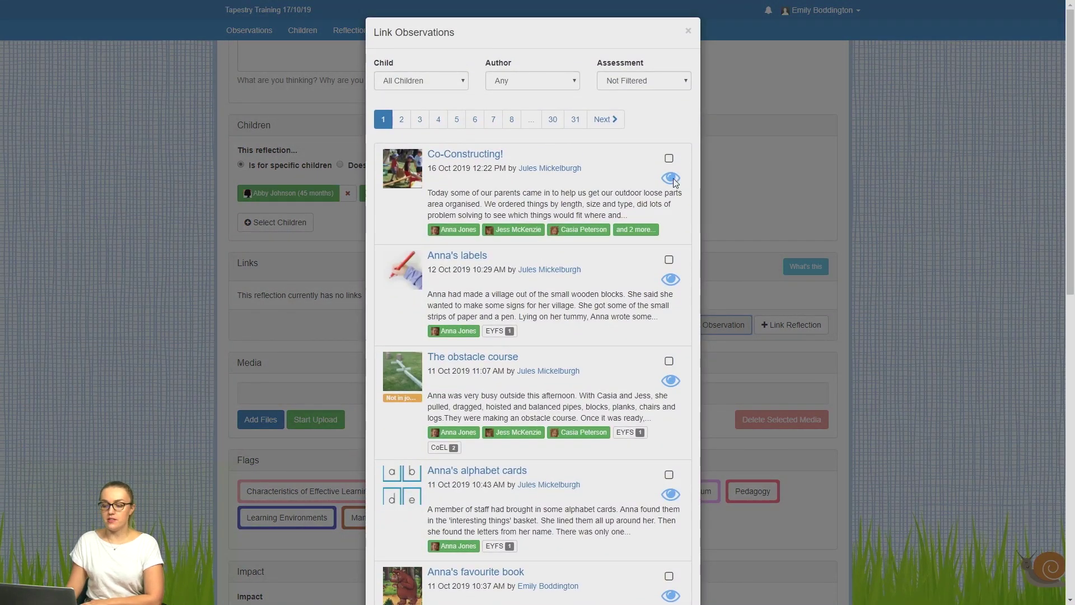
mouse_move(668, 183)
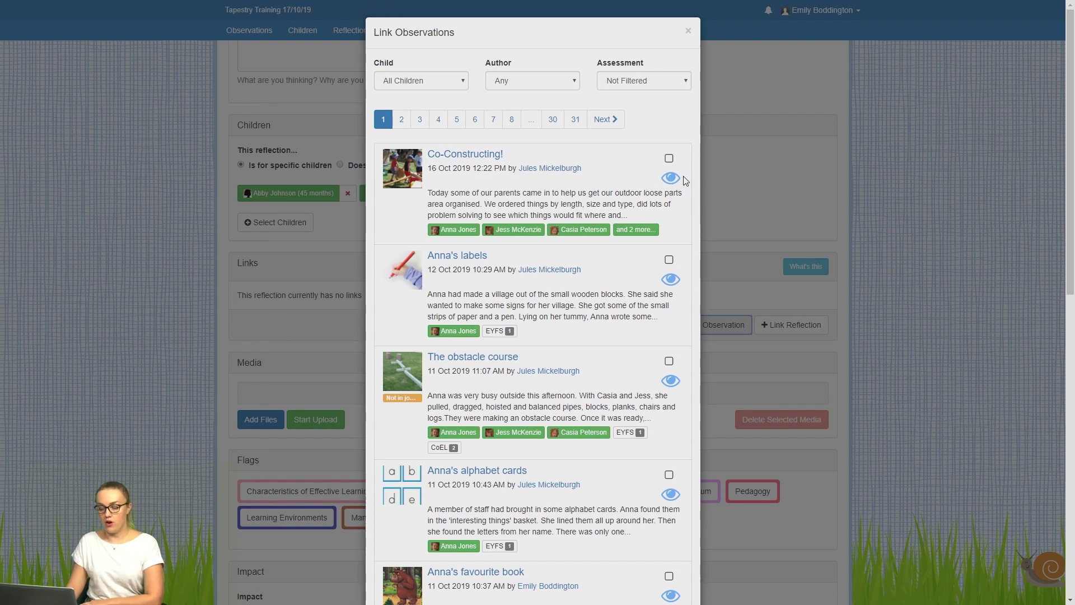
click(428, 81)
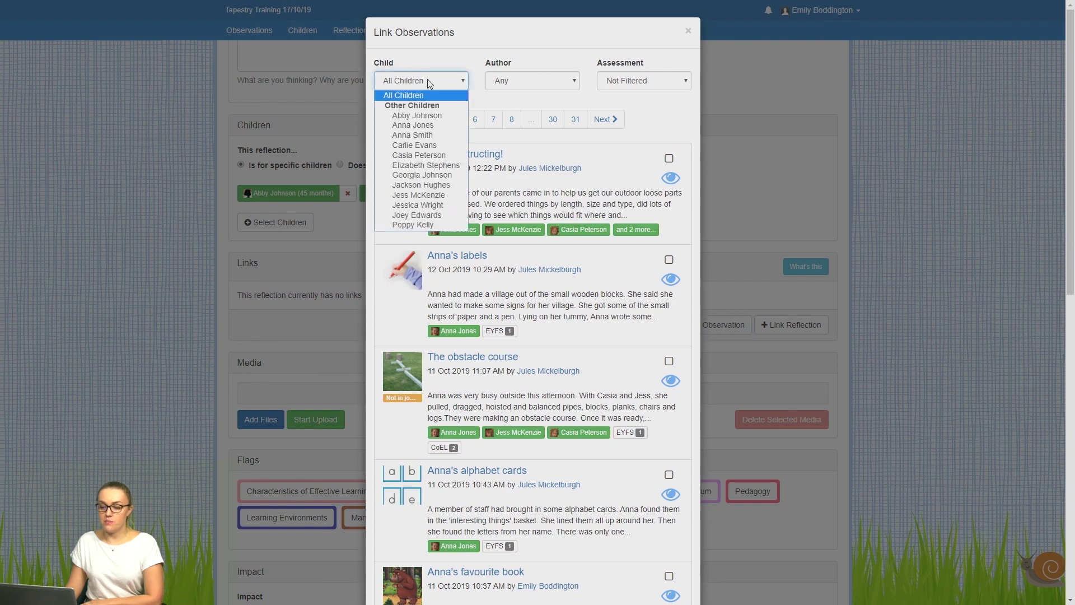
click(569, 80)
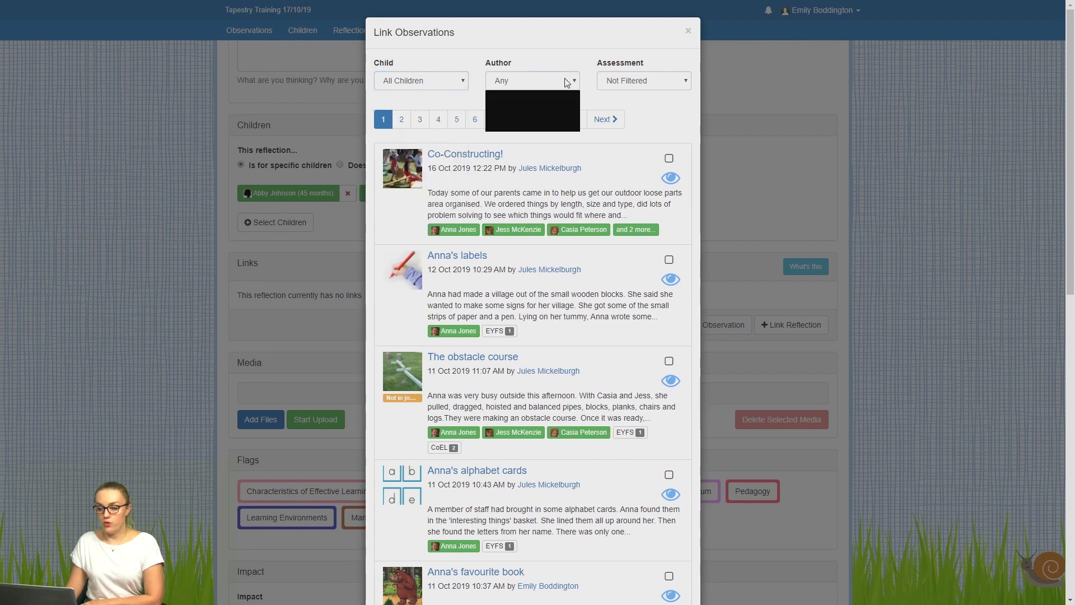
click(632, 81)
click(568, 81)
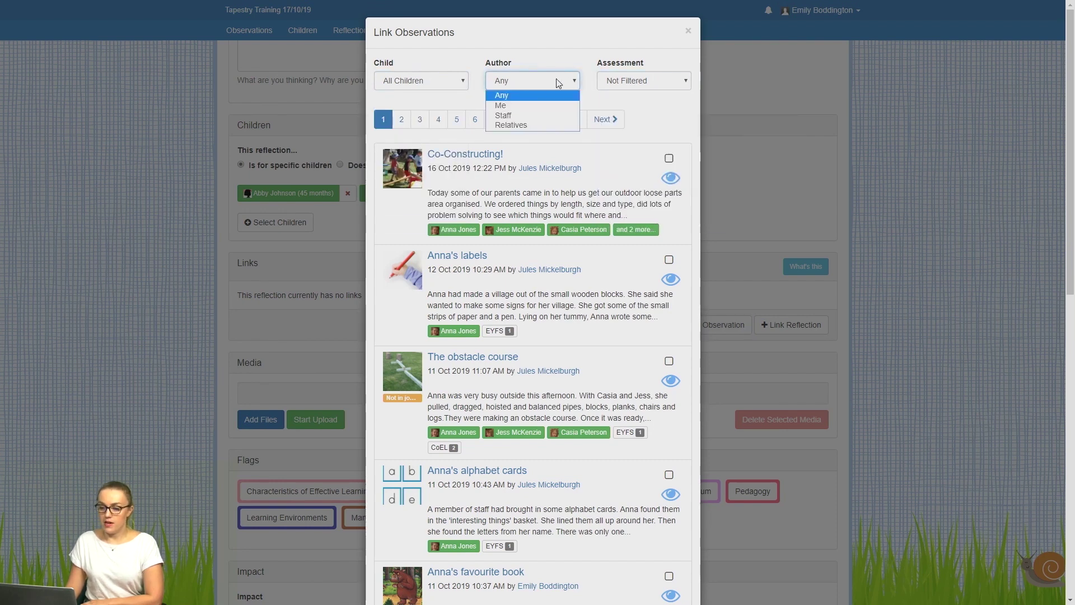
click(549, 107)
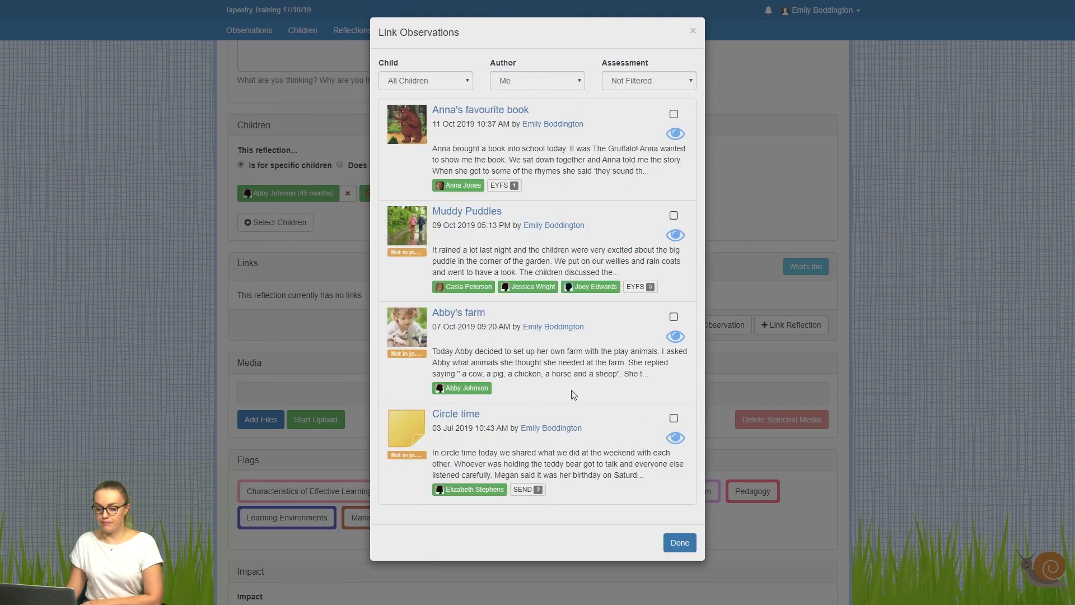
click(674, 216)
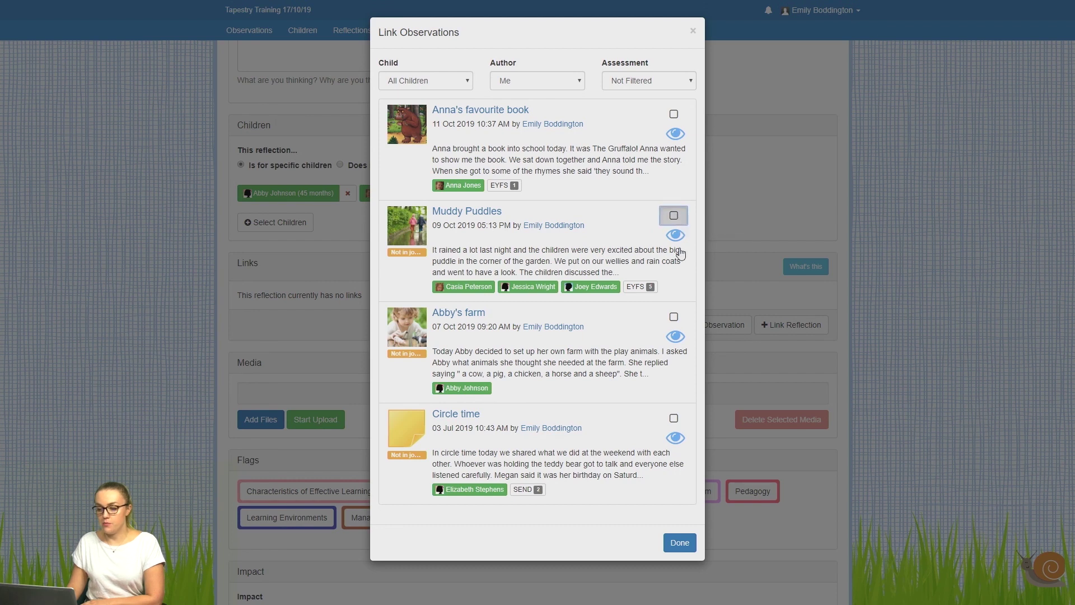
click(680, 543)
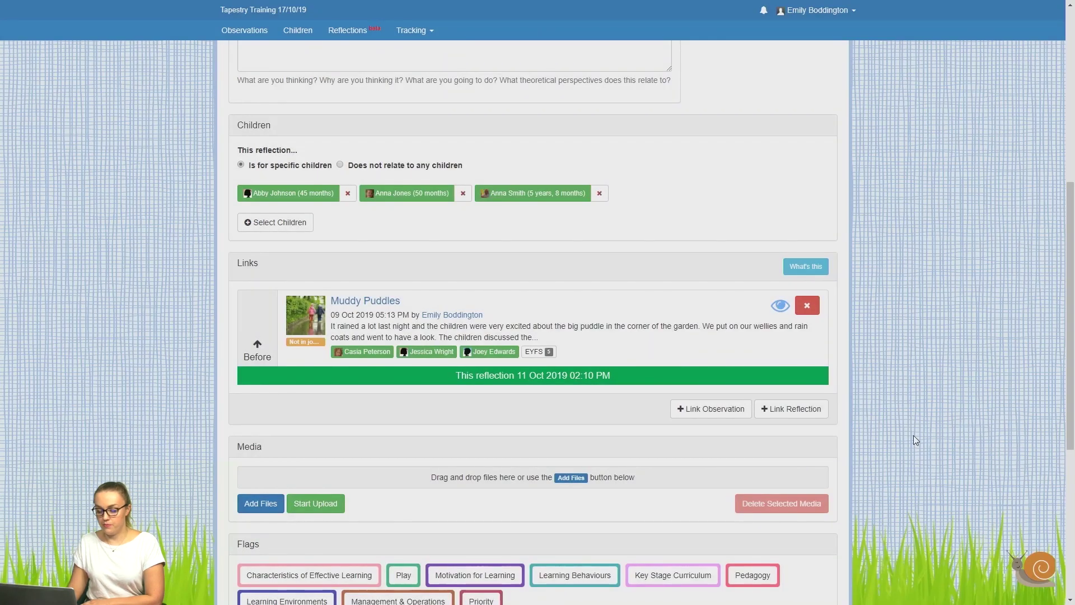
Add the Characteristics of Effective Learning flags "Being willing to 'have a go'" and "Playing with what they know" to the reflection.
scroll(913, 435, down, 1)
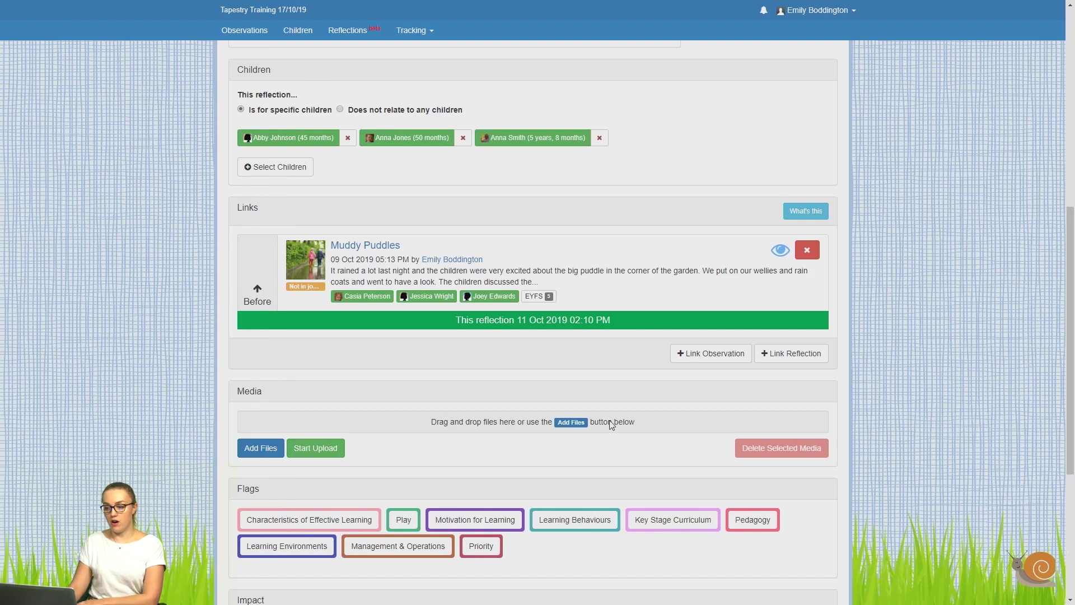
scroll(507, 245, down, 5)
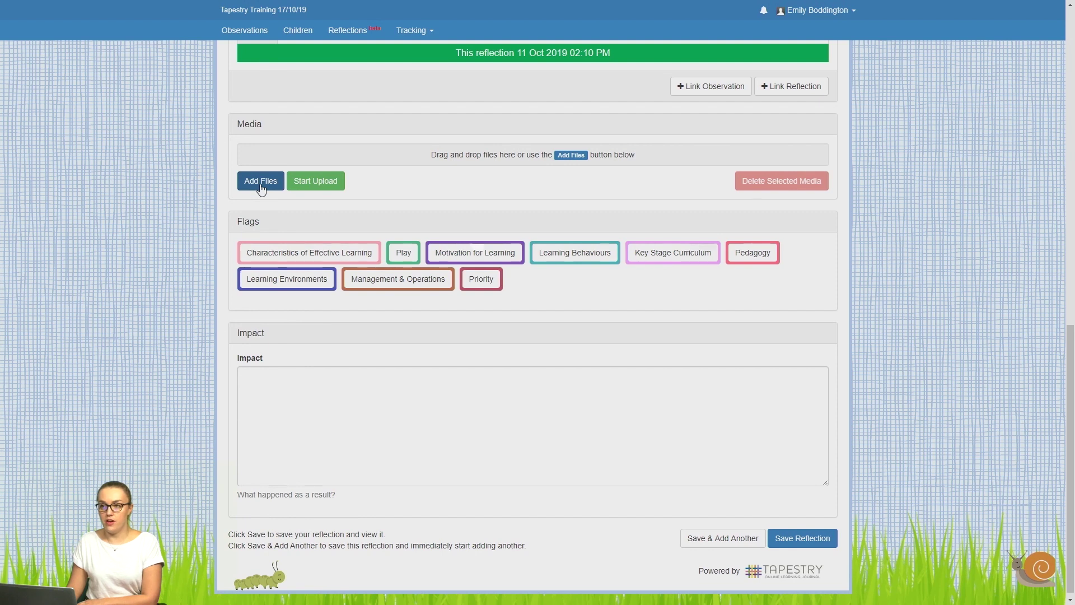
drag(1072, 363, 1072, 365)
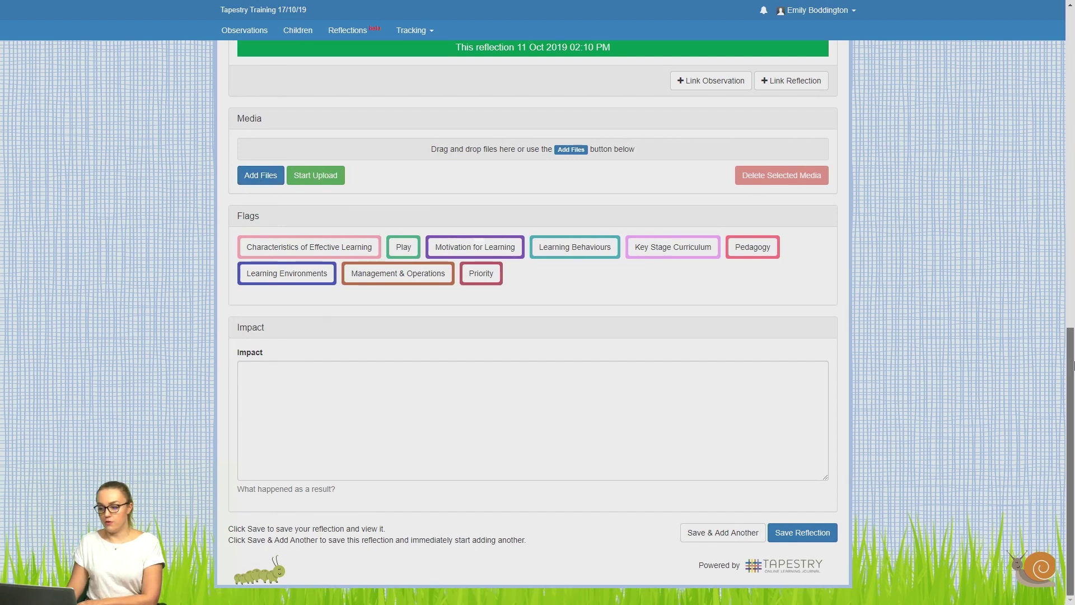
click(341, 254)
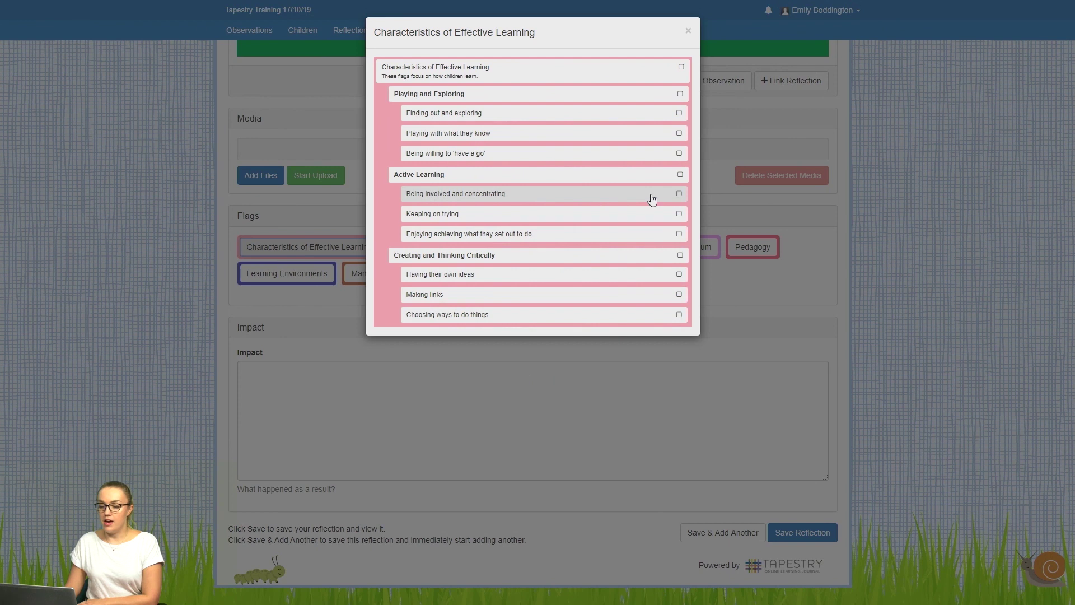
click(679, 153)
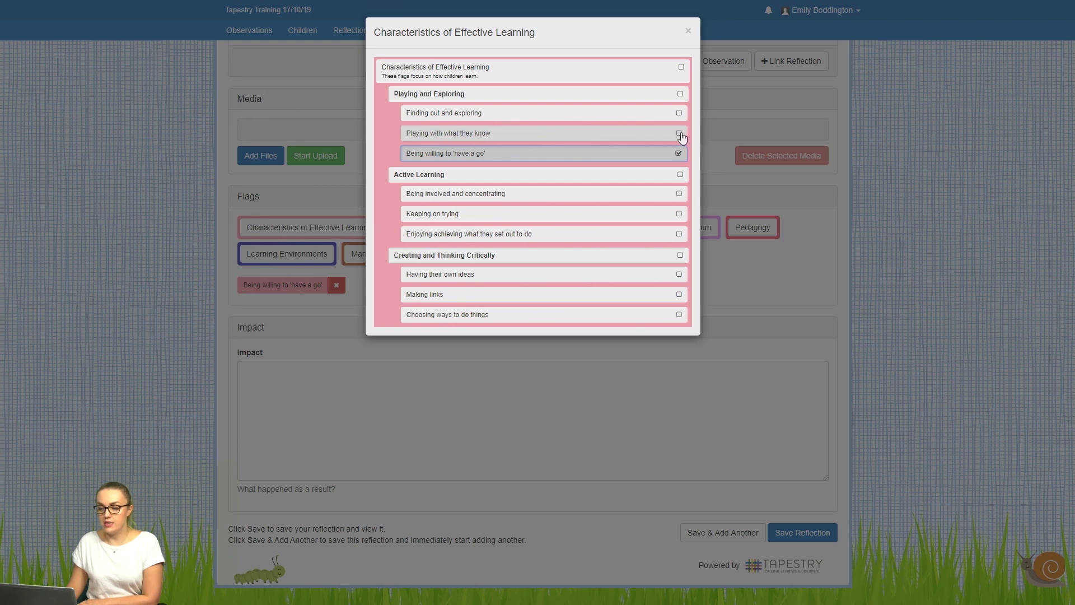
click(678, 133)
click(899, 248)
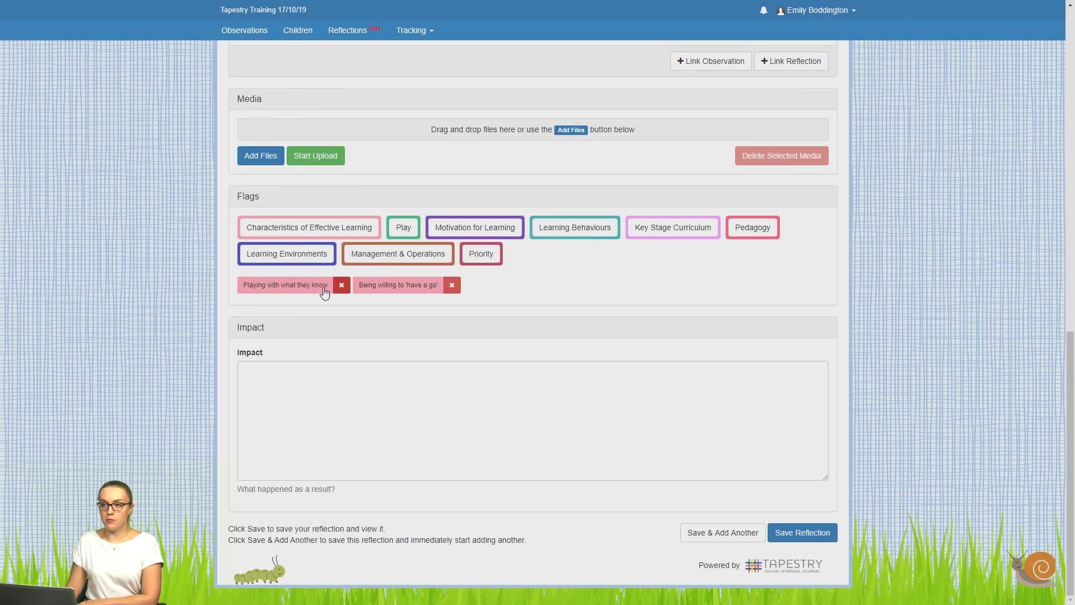
Place the cursor in the reflection's Impact text field.
click(485, 420)
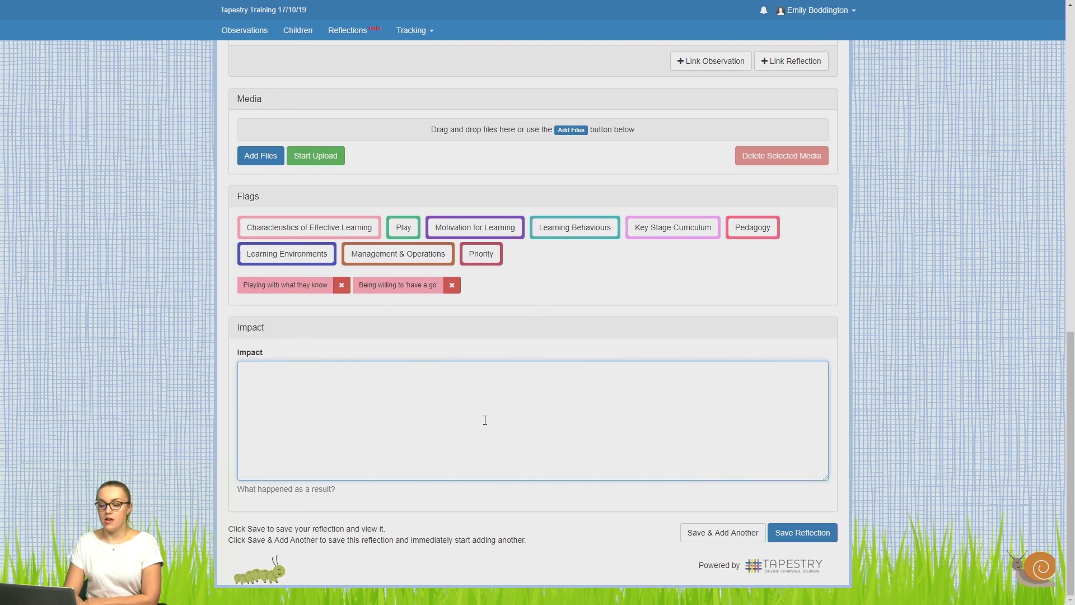